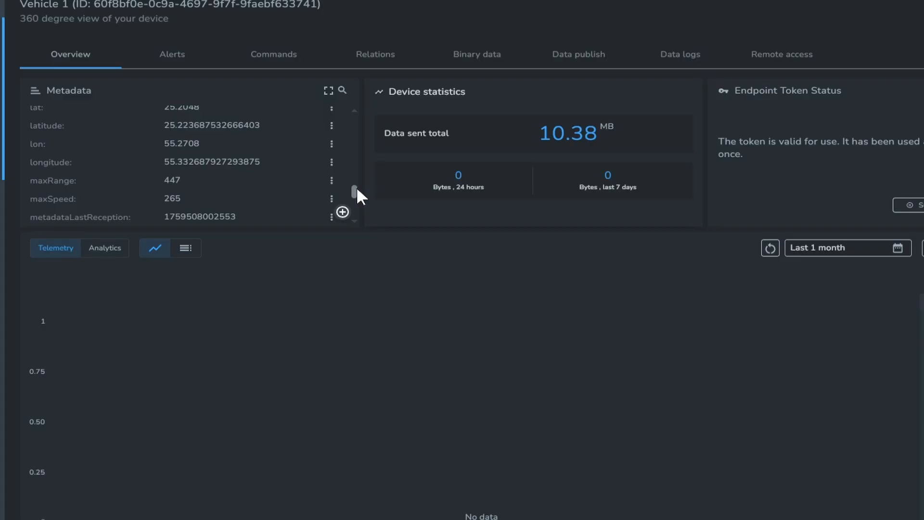
{"action": "scroll", "coordinate": [357, 189], "scroll_direction": "up", "scroll_amount": 1}
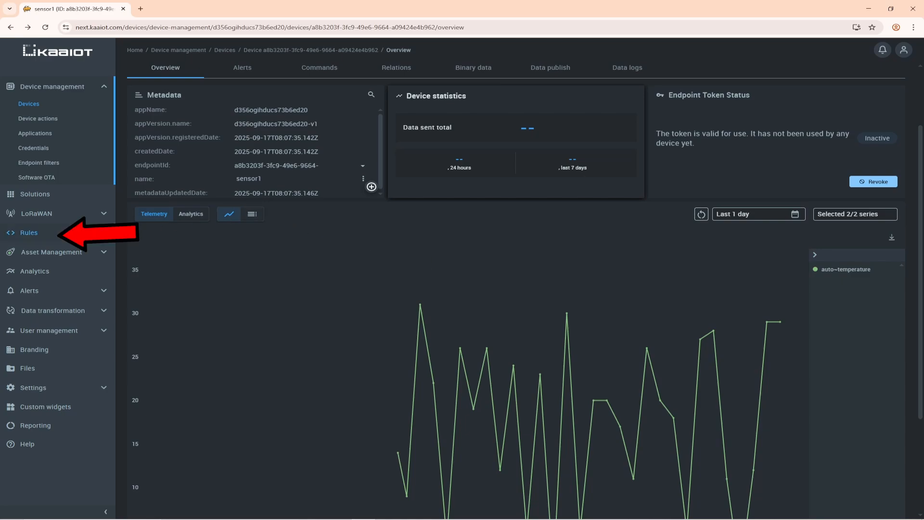
Start a new rule in the rule engine and name it "[Temp Sensor] Update Metadata with Latest Timeseries"
{"action": "left_click", "coordinate": [86, 234]}
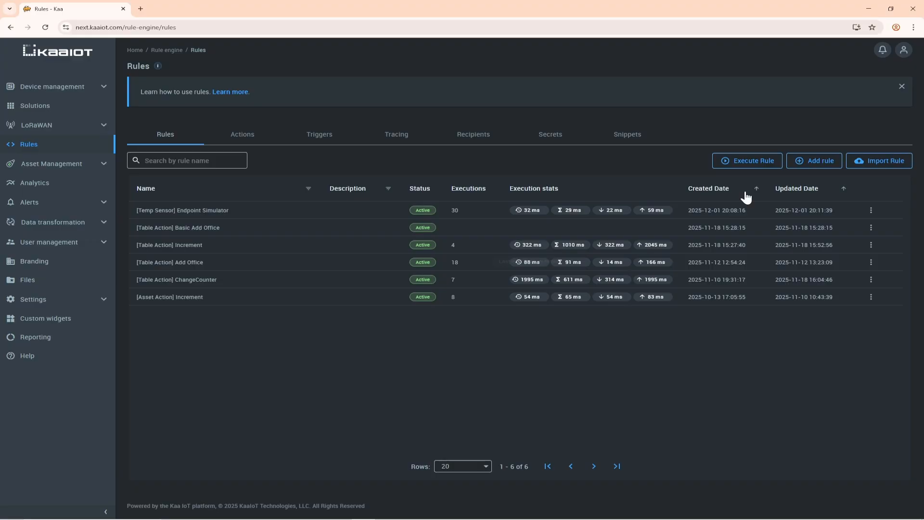
{"action": "left_click", "coordinate": [821, 165]}
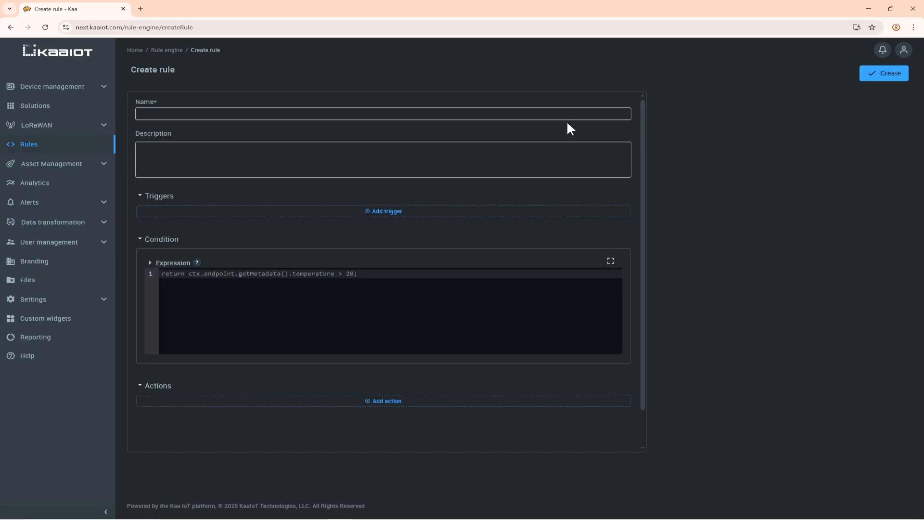
{"action": "left_click", "coordinate": [494, 114]}
{"action": "type", "text": "[Temp Sensor] Update Metadata with Latest Timeseries"}
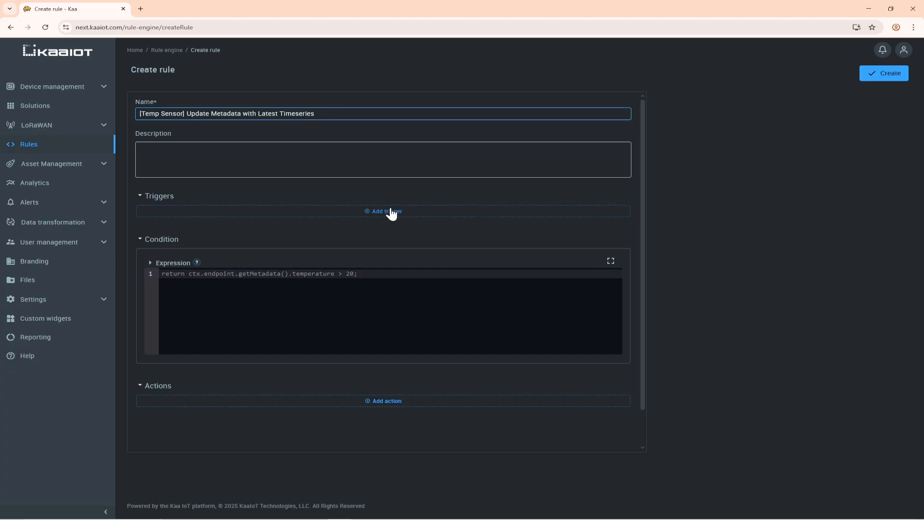
Add a new trigger named "[Temp Sensor] Update Metadata with Latest Timeseries" with the type Endpoint time series updated
{"action": "left_click", "coordinate": [391, 211]}
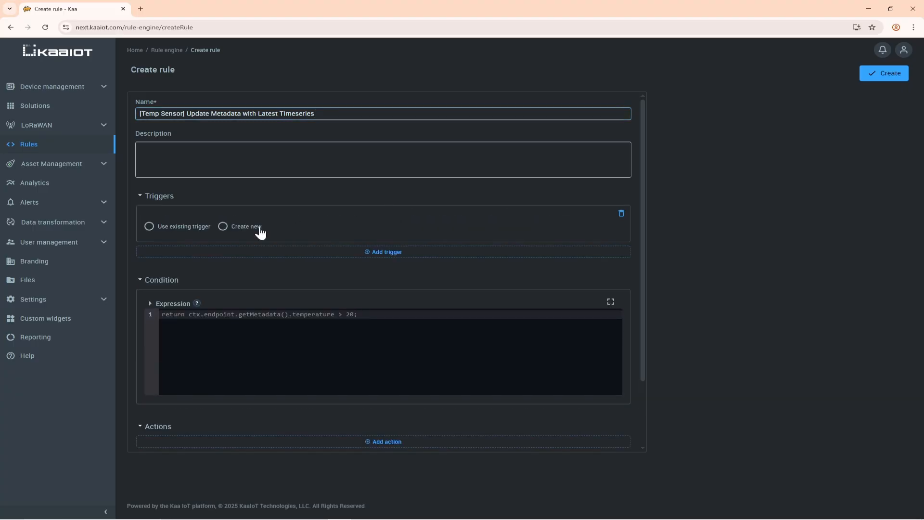
{"action": "left_click", "coordinate": [261, 232]}
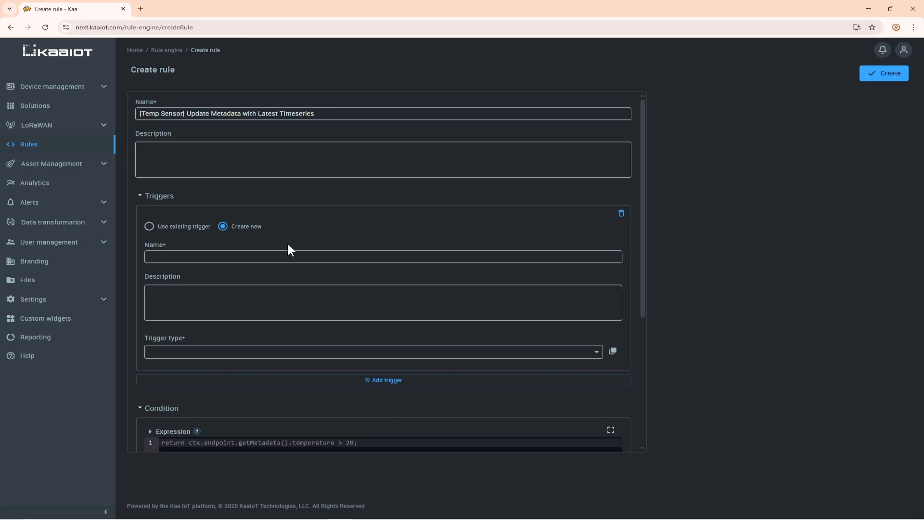
{"action": "left_click", "coordinate": [299, 256]}
{"action": "type", "text": "[Temp Sensor] Update Metadata with Latest Timeseries"}
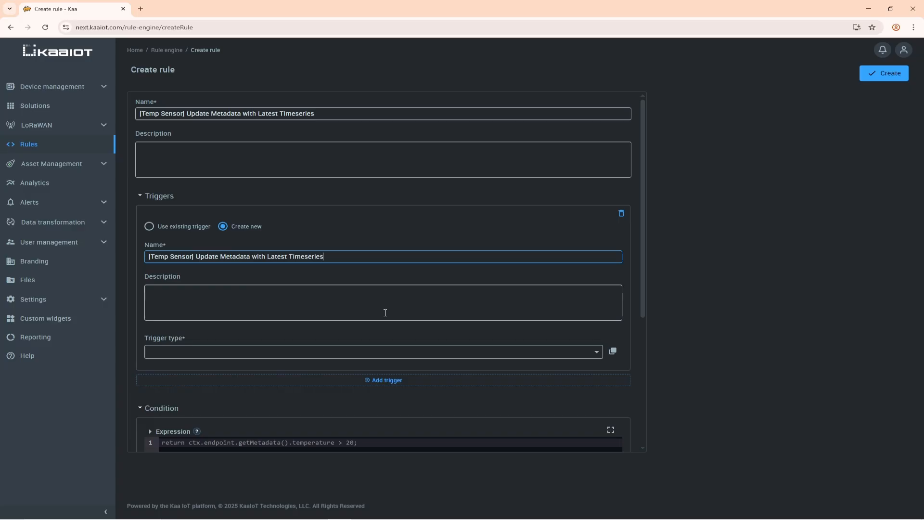
{"action": "left_click", "coordinate": [446, 354]}
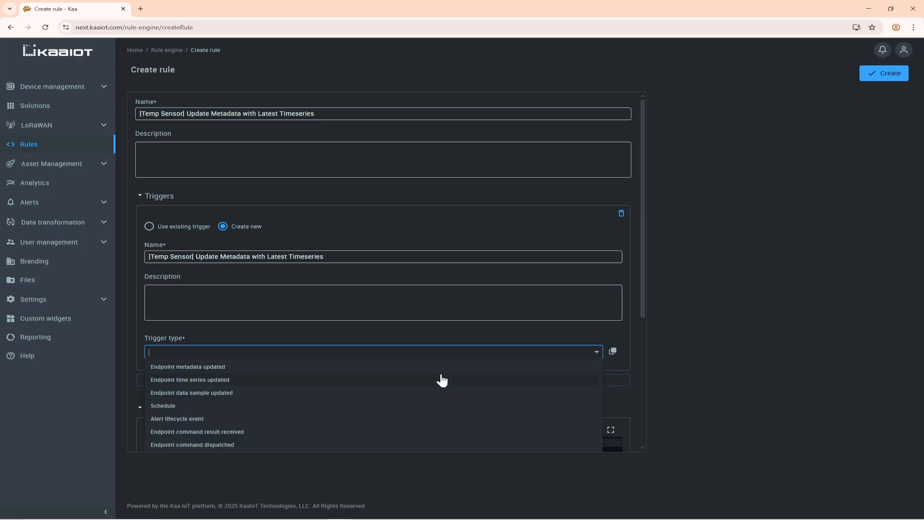
{"action": "left_click", "coordinate": [442, 375]}
Set the trigger's application to Temperature Sensors and its application version to d356ogihducs73b6ed20-v1
{"action": "scroll", "coordinate": [440, 380], "scroll_direction": "down", "scroll_amount": 2}
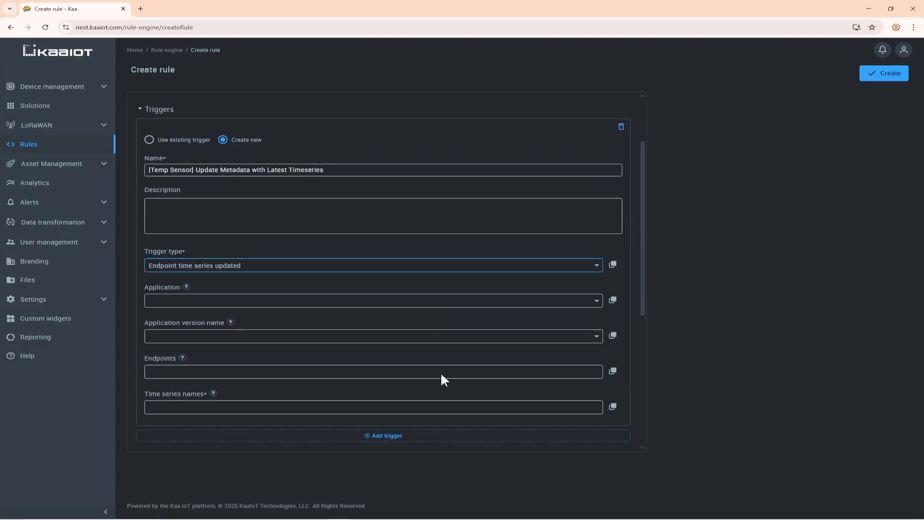
{"action": "scroll", "coordinate": [641, 252], "scroll_direction": "down", "scroll_amount": 1}
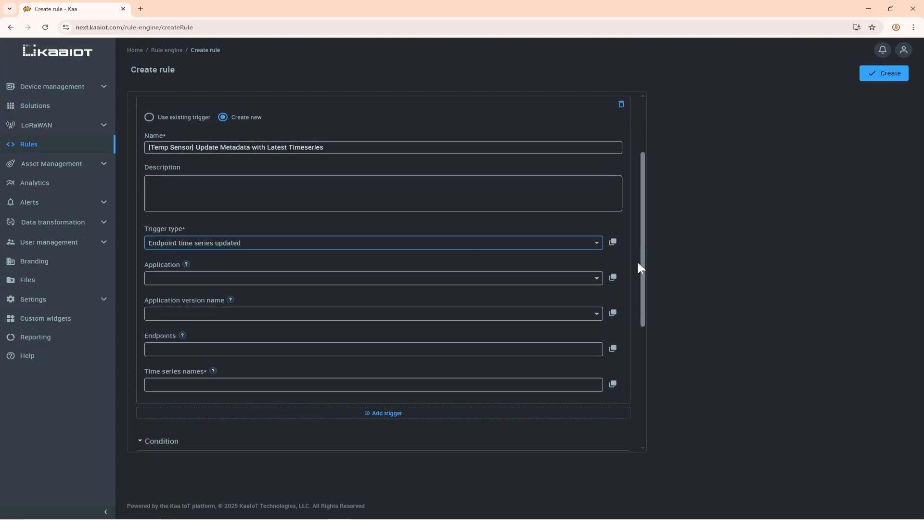
{"action": "left_click", "coordinate": [550, 275]}
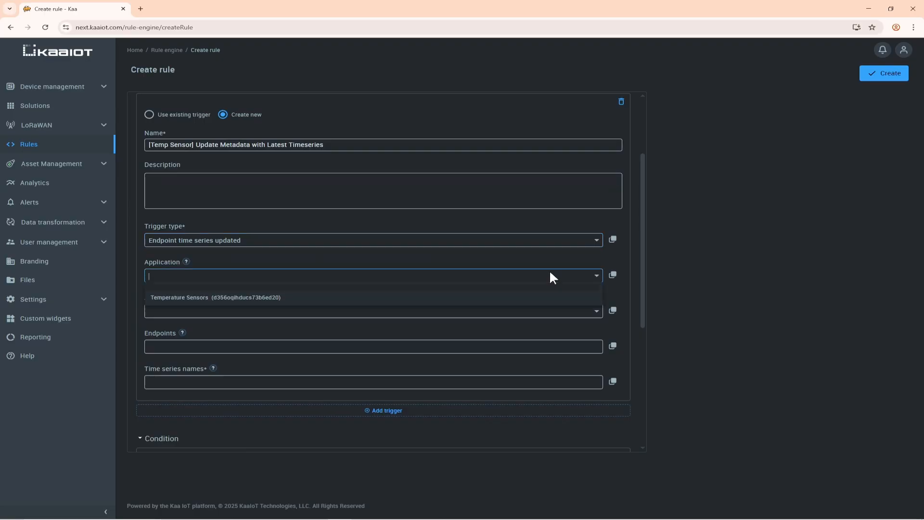
{"action": "left_click", "coordinate": [535, 297]}
{"action": "left_click", "coordinate": [501, 311]}
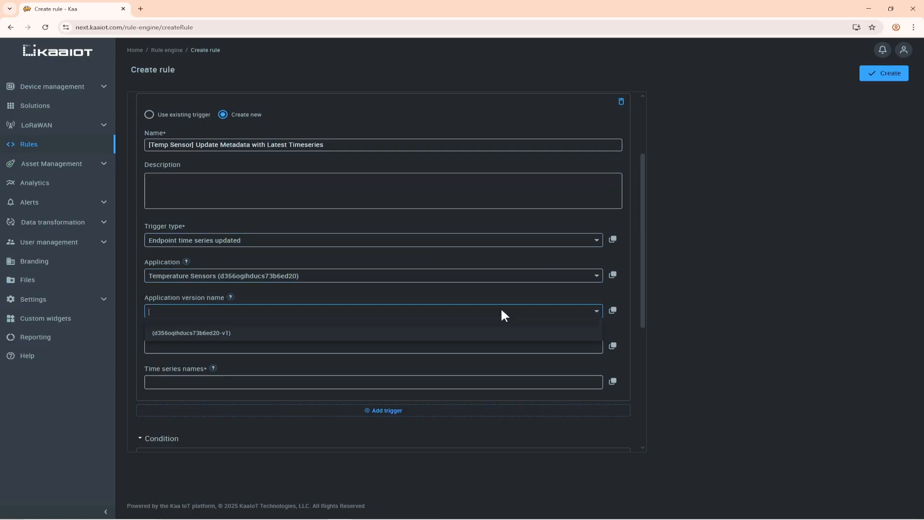
{"action": "left_click", "coordinate": [473, 331]}
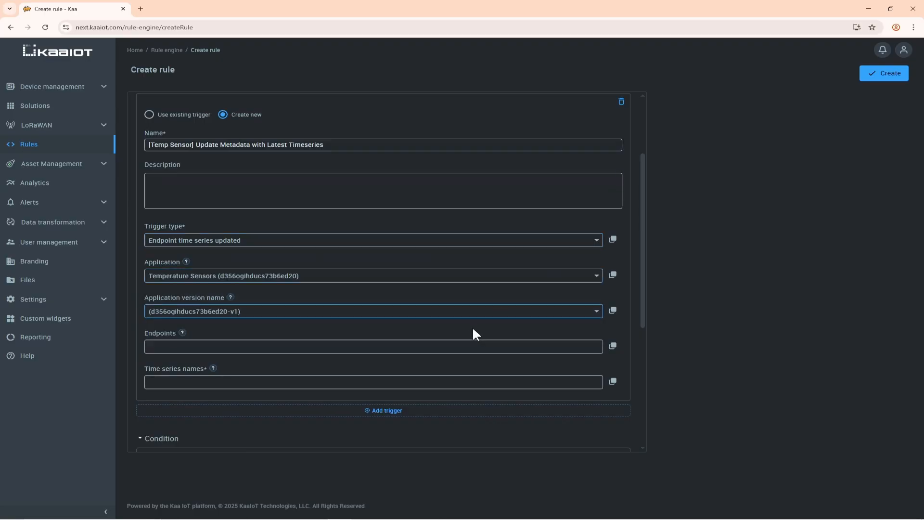
Limit the trigger to the endpoint sensor1 and the time series auto~temperature
{"action": "left_click", "coordinate": [442, 346]}
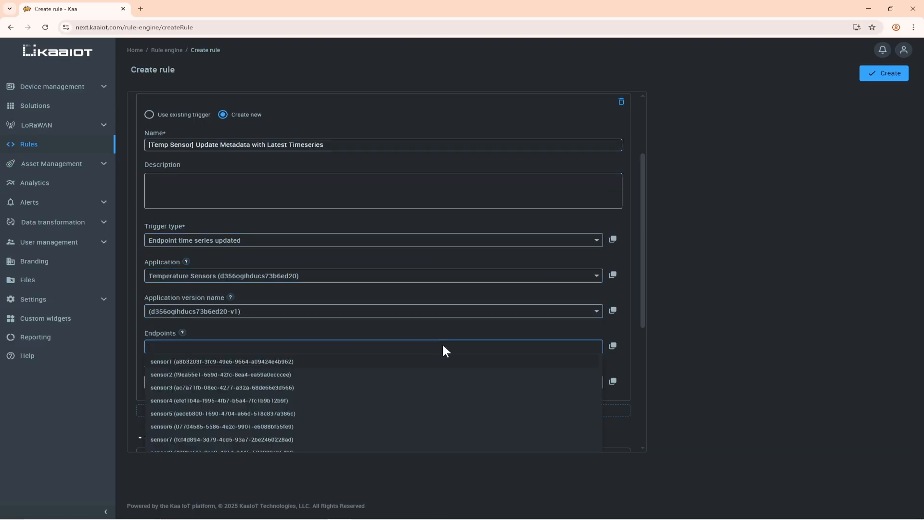
{"action": "left_click", "coordinate": [412, 361]}
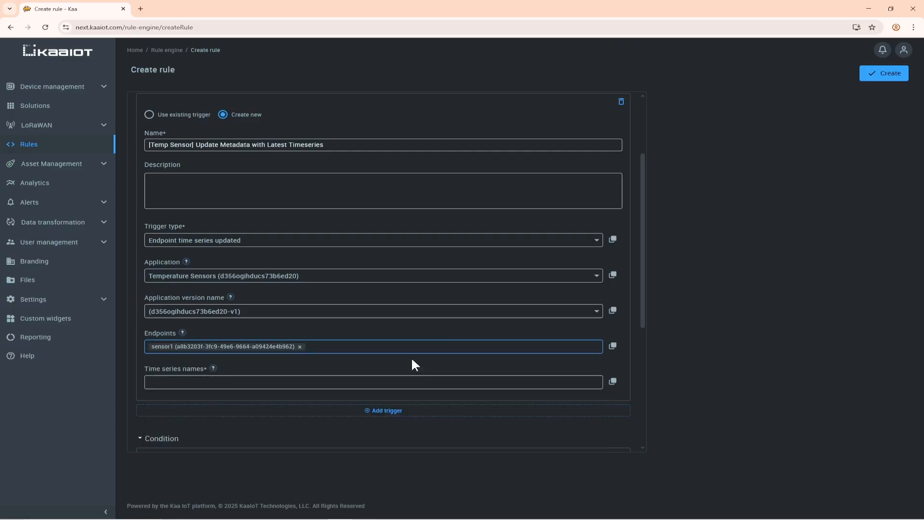
{"action": "left_click", "coordinate": [388, 383]}
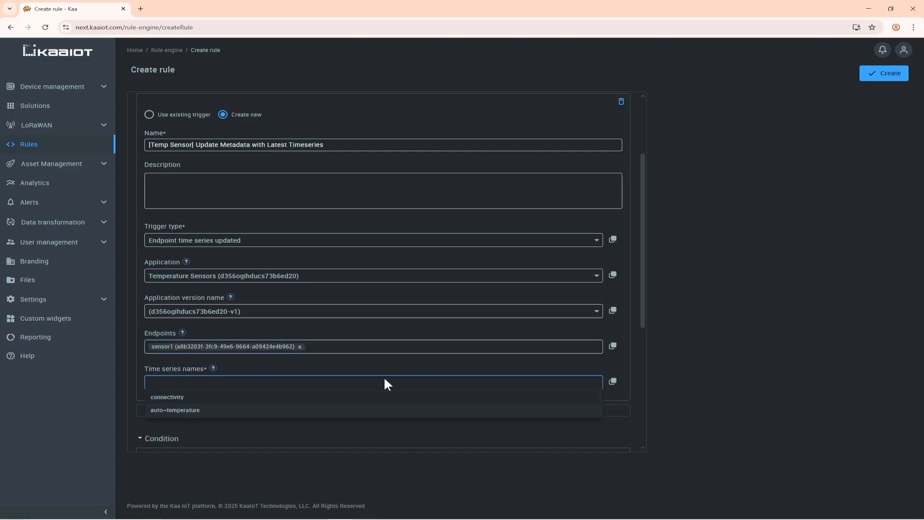
{"action": "left_click", "coordinate": [342, 410]}
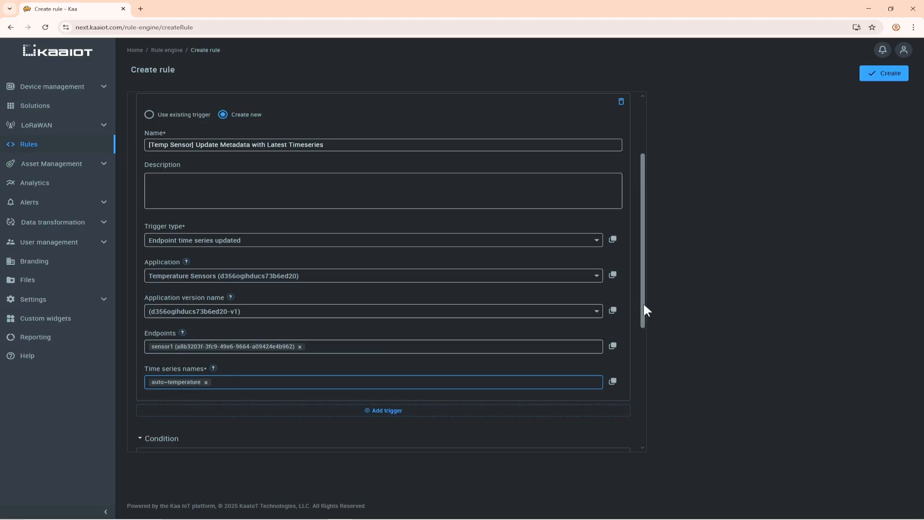
Set the rule's condition expression to "return true"
{"action": "left_click_drag", "start_coordinate": [642, 302], "coordinate": [616, 408]}
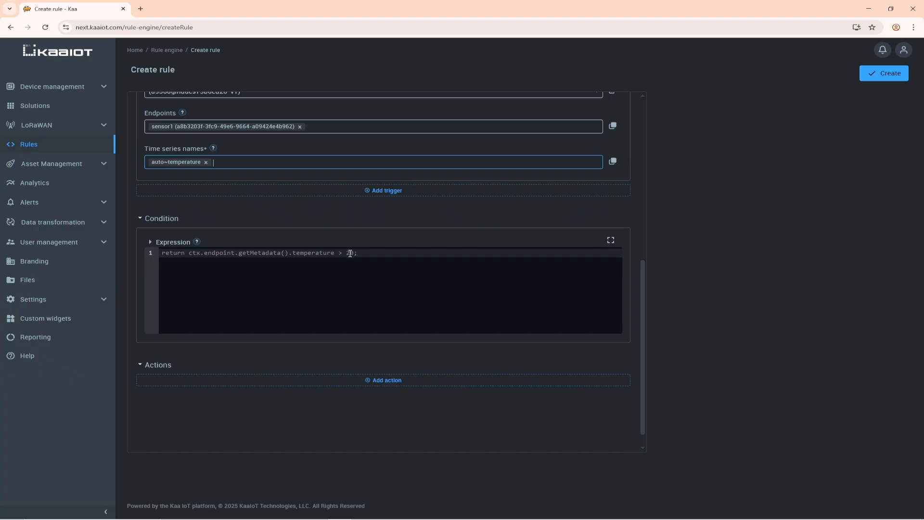
{"action": "left_click", "coordinate": [425, 267]}
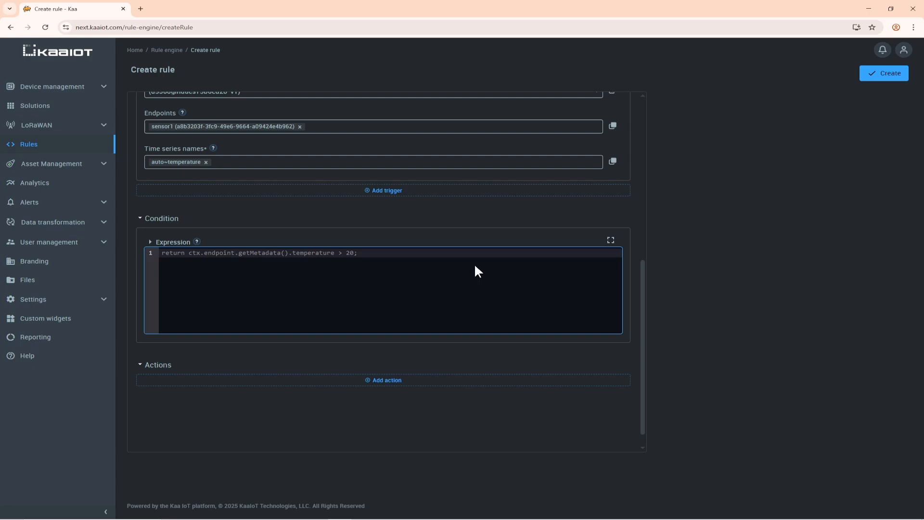
{"action": "type", "text": "return tru"}
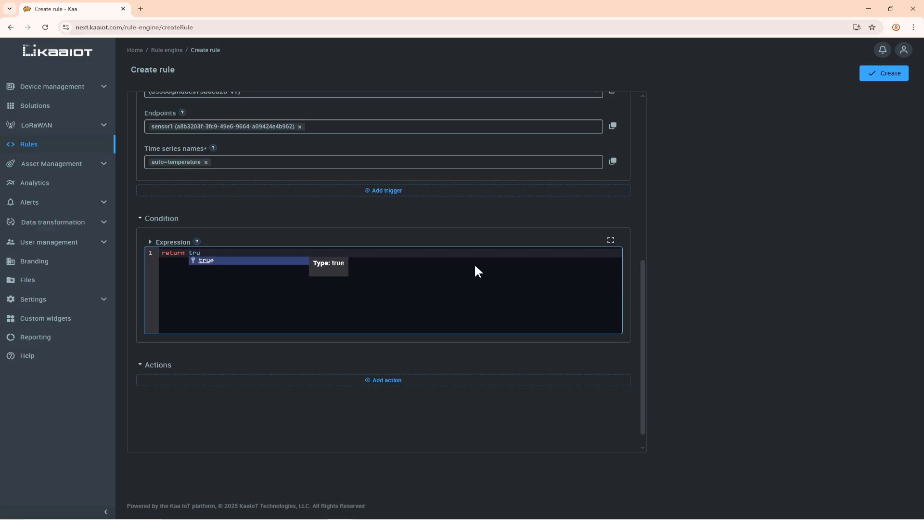
{"action": "type", "text": "e"}
{"action": "key", "text": "Return"}
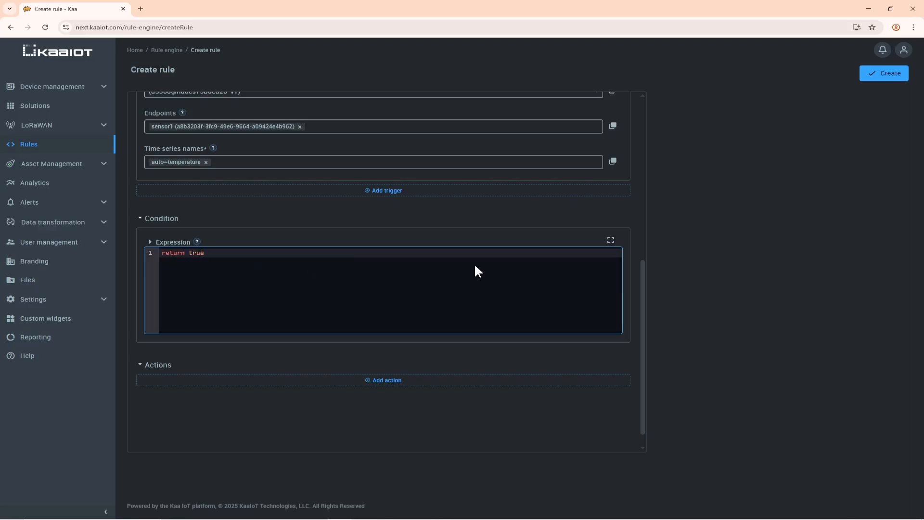
Add a new action of type Metadata update to the rule for the positive condition
{"action": "left_click", "coordinate": [375, 381]}
{"action": "scroll", "coordinate": [382, 372], "scroll_direction": "down", "scroll_amount": 2}
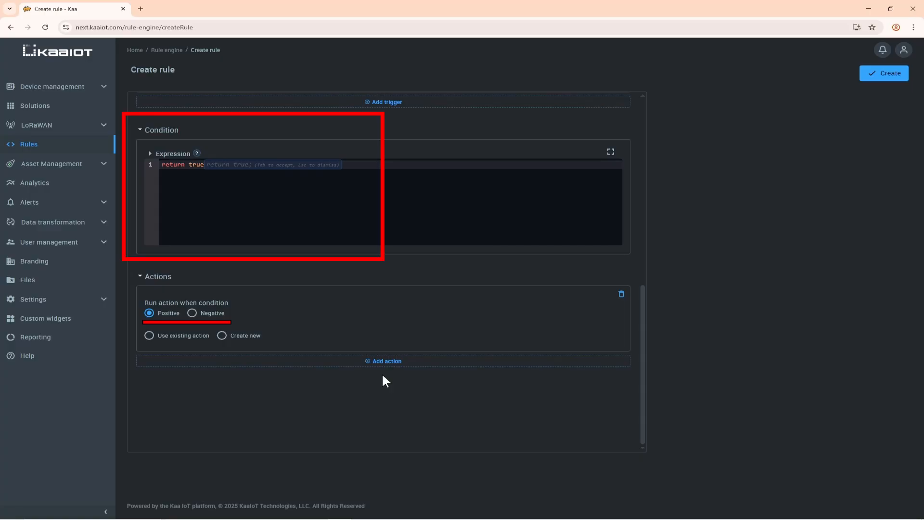
{"action": "left_click", "coordinate": [252, 339]}
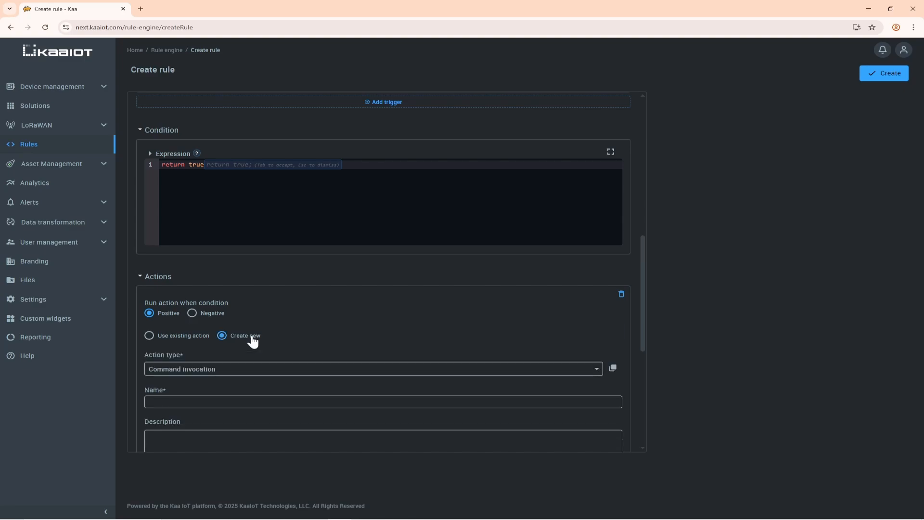
{"action": "left_click", "coordinate": [385, 373]}
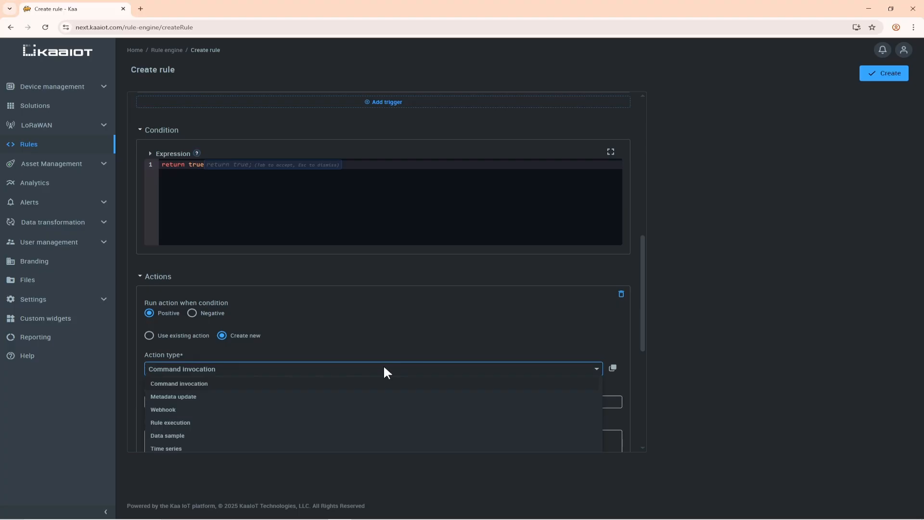
{"action": "scroll", "coordinate": [639, 381], "scroll_direction": "down", "scroll_amount": 4}
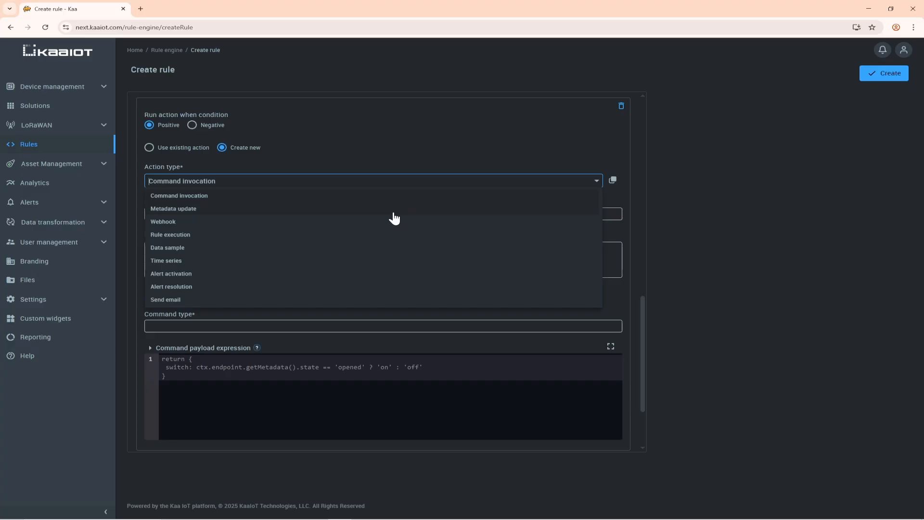
{"action": "left_click", "coordinate": [394, 211]}
Name the action "[Temp Sensor] Update Metadata with Latest Timeseries" and set its metadata key to last_temperature
{"action": "left_click", "coordinate": [394, 212]}
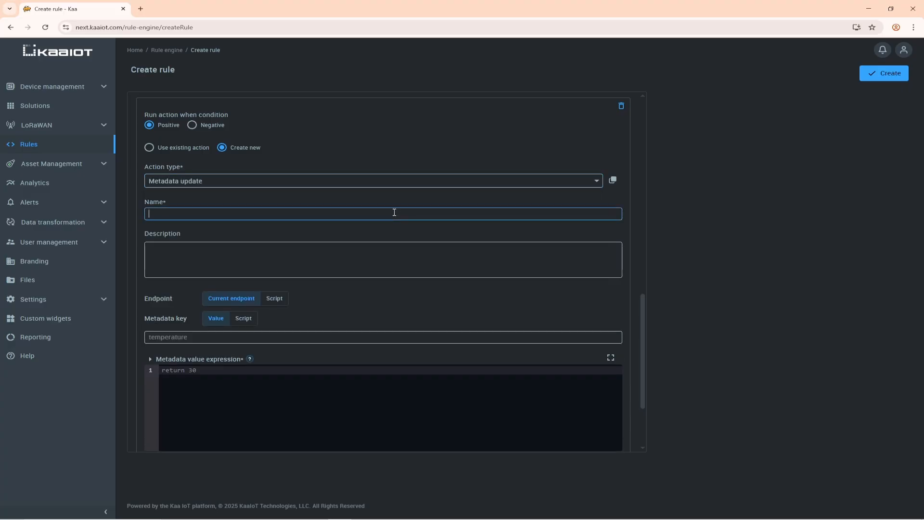
{"action": "type", "text": "[Temp Sensor] Update Metadata with Latest Timeseries"}
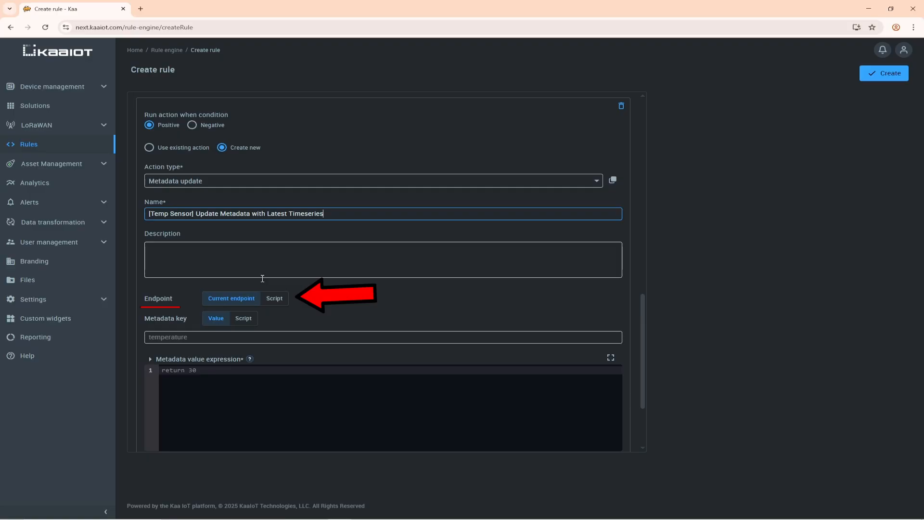
{"action": "left_click", "coordinate": [192, 336]}
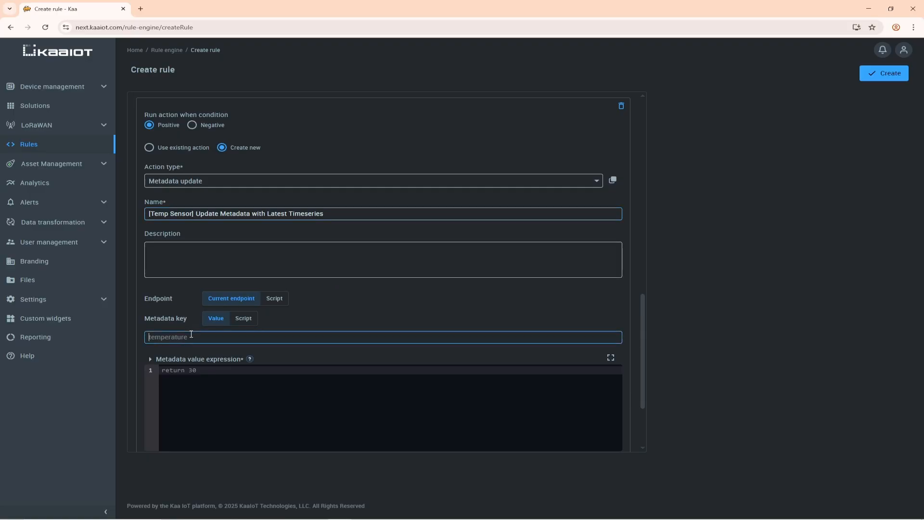
{"action": "type", "text": "last_temperature"}
Start the metadata value expression with "const lastTemperature = ctx.endpoint."
{"action": "left_click", "coordinate": [189, 373]}
{"action": "scroll", "coordinate": [189, 374], "scroll_direction": "down", "scroll_amount": 1}
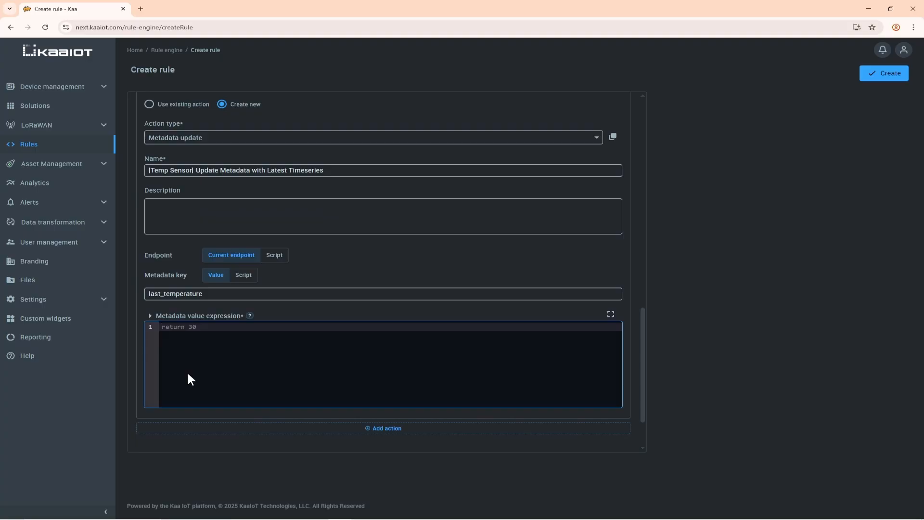
{"action": "type", "text": "const lastTemperature = ctx"}
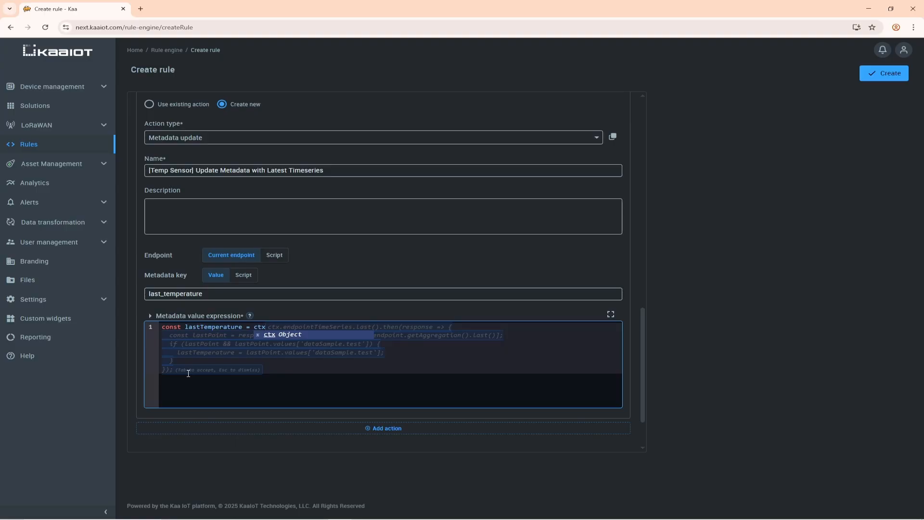
{"action": "type", "text": "."}
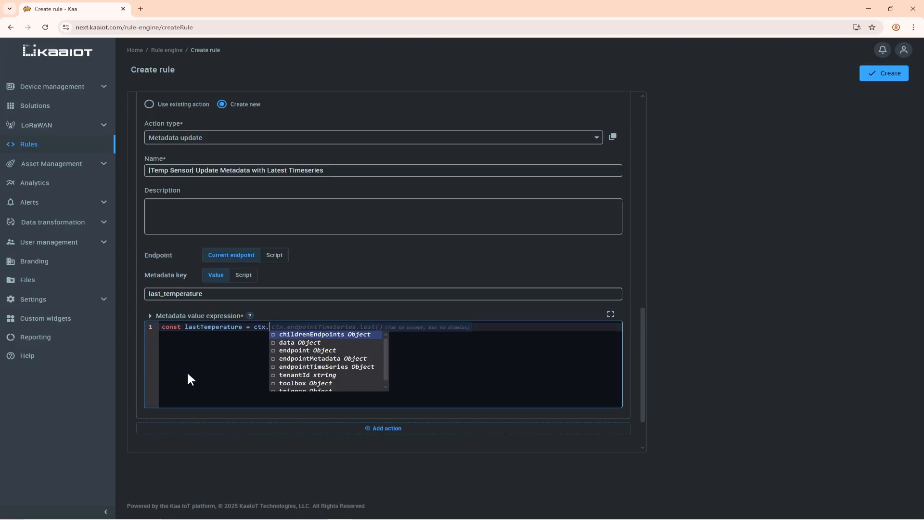
{"action": "key", "text": "Down"}
{"action": "key", "text": "Down"}
{"action": "key", "text": "Down"}
{"action": "key", "text": "Down"}
{"action": "key", "text": "Down"}
{"action": "key", "text": "Down"}
{"action": "key", "text": "Down"}
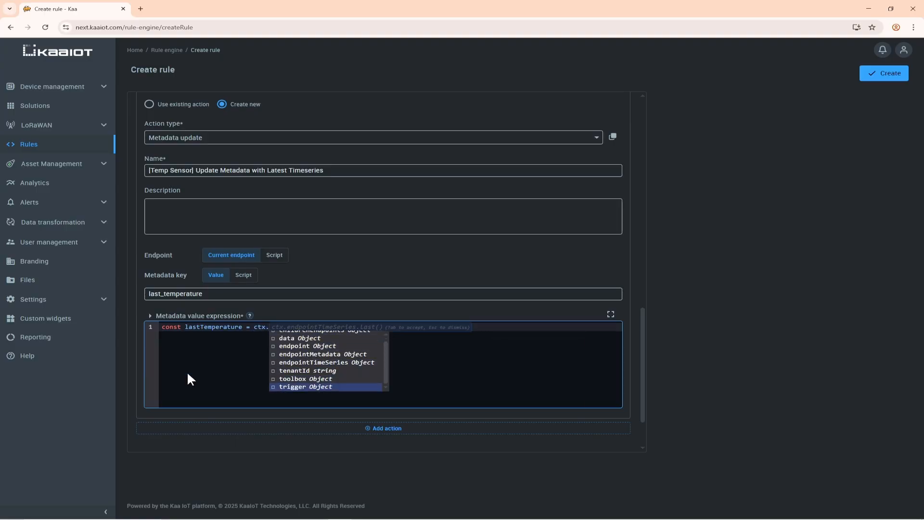
{"action": "key", "text": "Down"}
{"action": "key", "text": "Down"}
{"action": "key", "text": "Down"}
{"action": "key", "text": "Down"}
{"action": "key", "text": "Down"}
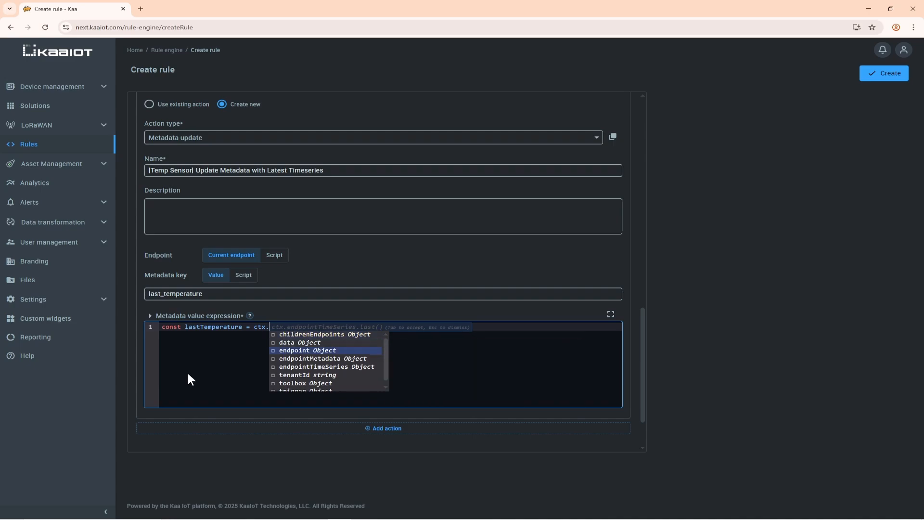
{"action": "key", "text": "Down"}
{"action": "key", "text": "Down"}
{"action": "key", "text": "Down"}
{"action": "key", "text": "Down"}
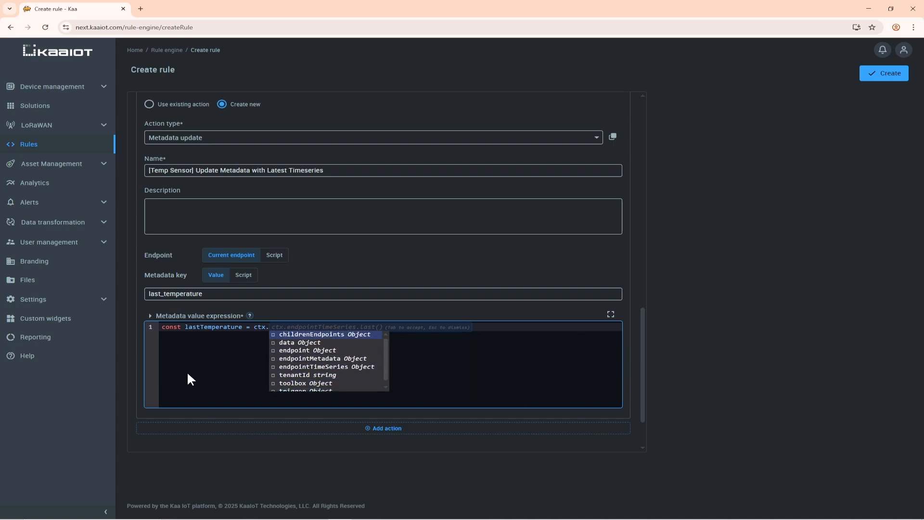
{"action": "key", "text": "Down"}
{"action": "key", "text": "Down"}
{"action": "key", "text": "Return"}
{"action": "type", "text": "."}
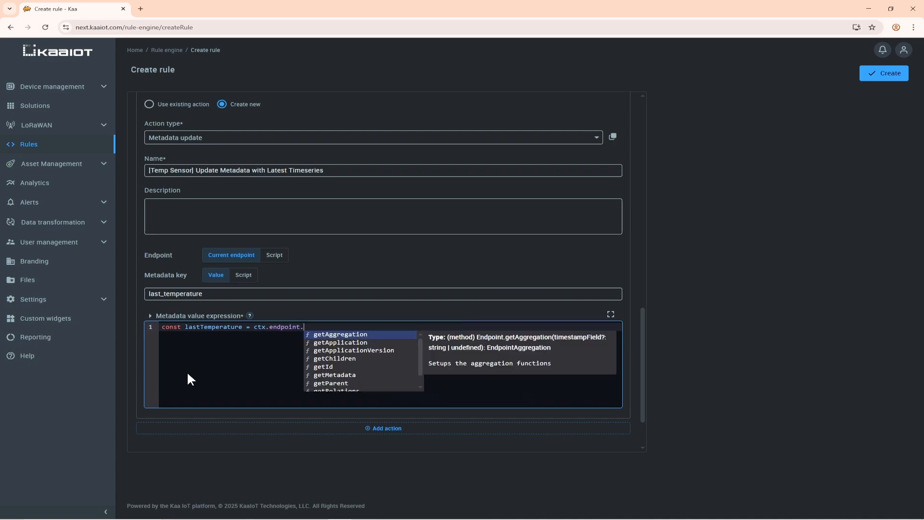
Extend the expression with a getTimeSeries call for "auto~temperature"
{"action": "key", "text": "Down"}
{"action": "key", "text": "Down"}
{"action": "key", "text": "Down"}
{"action": "key", "text": "Down"}
{"action": "key", "text": "Down"}
{"action": "key", "text": "Down"}
{"action": "key", "text": "Down"}
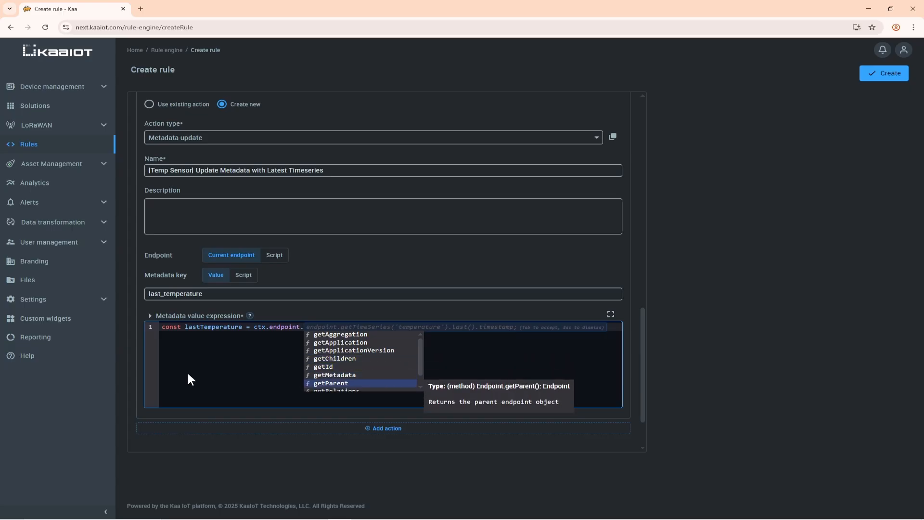
{"action": "key", "text": "Down"}
{"action": "key", "text": "Return"}
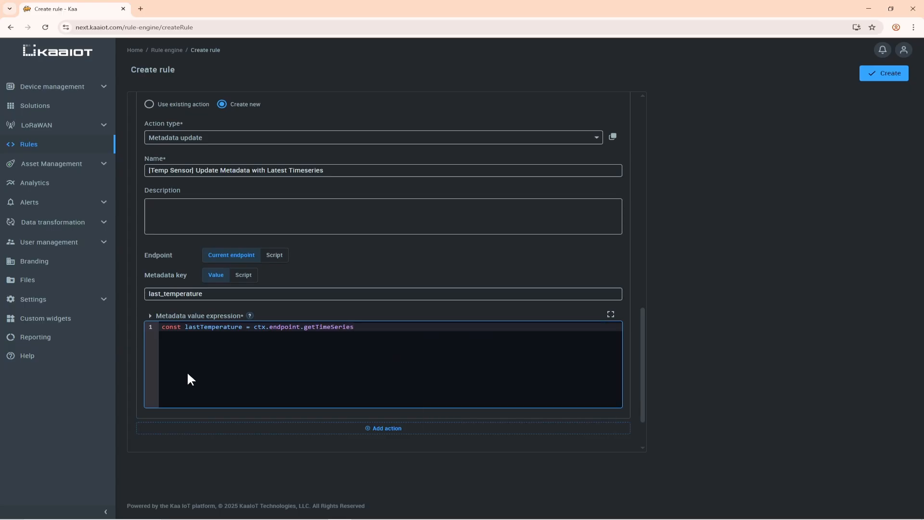
{"action": "type", "text": "(\"a"}
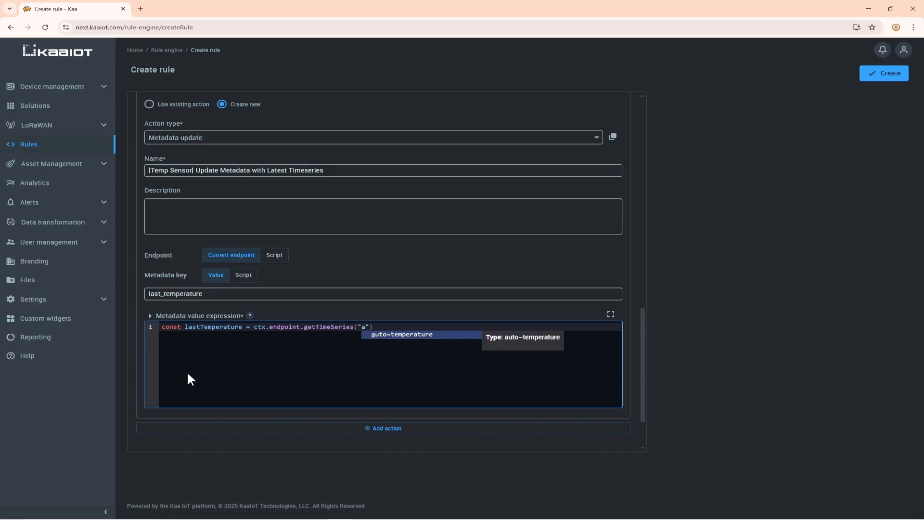
{"action": "key", "text": "Return"}
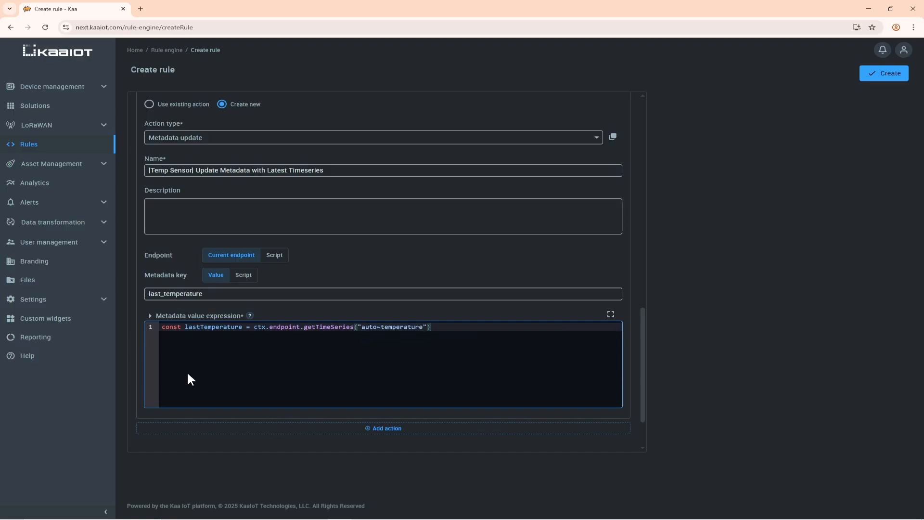
Append .last(null, 1)[0]. to the time series call to take its single latest data point
{"action": "type", "text": "."}
{"action": "key", "text": "Down"}
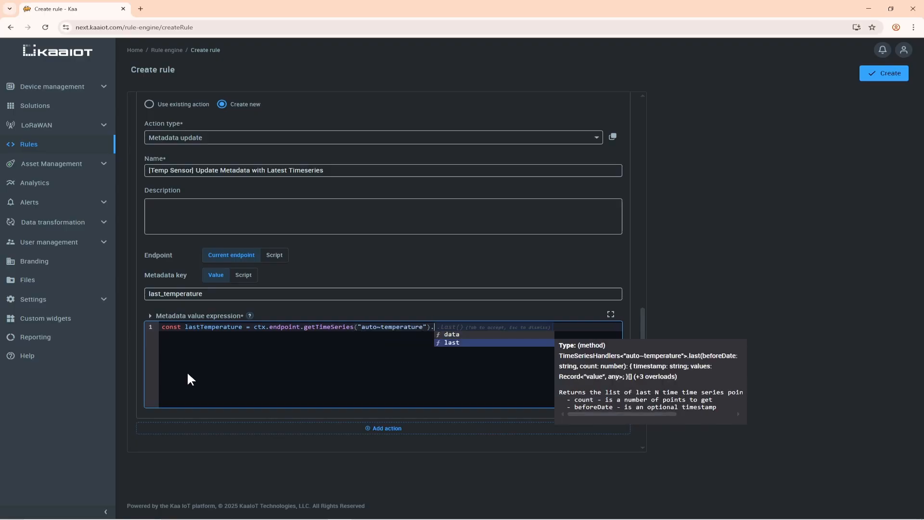
{"action": "key", "text": "Return"}
{"action": "type", "text": "()"}
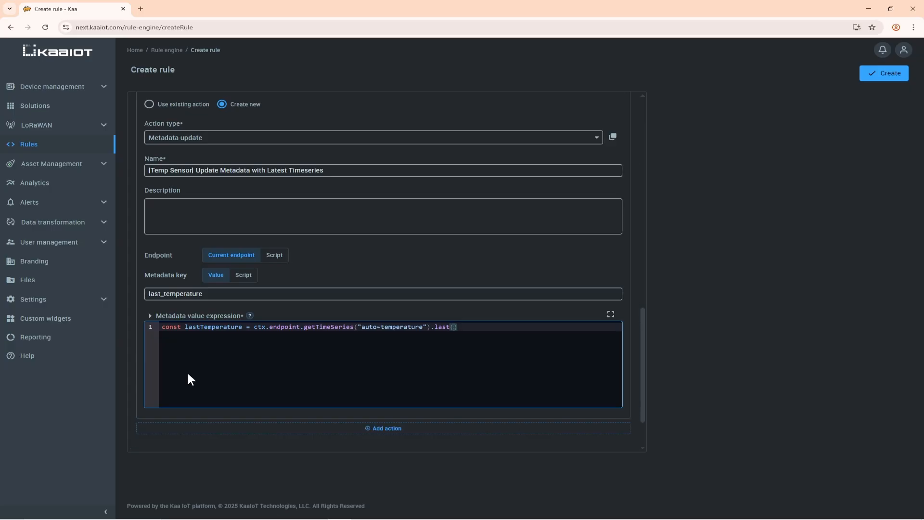
{"action": "left_click", "coordinate": [444, 327]}
{"action": "left_click", "coordinate": [454, 327]}
{"action": "type", "text": "null, 1)."}
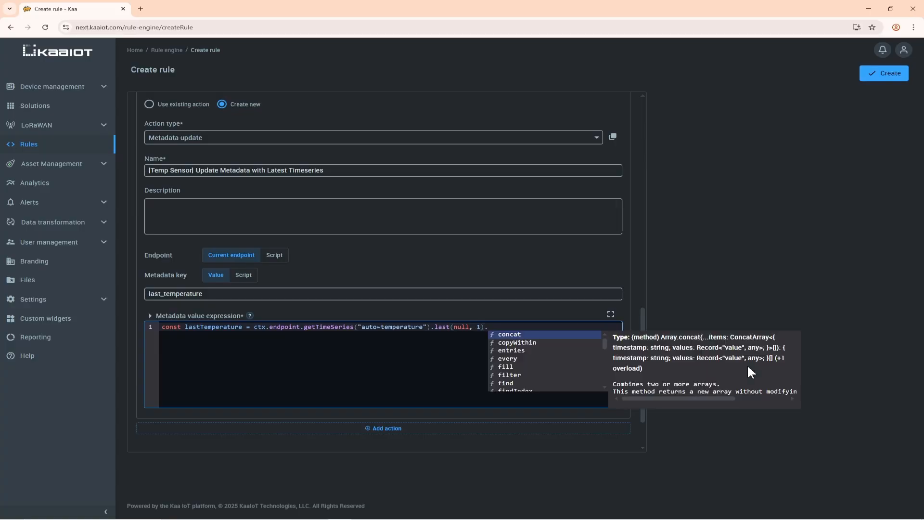
{"action": "key", "text": "BackSpace"}
{"action": "type", "text": "[0]."}
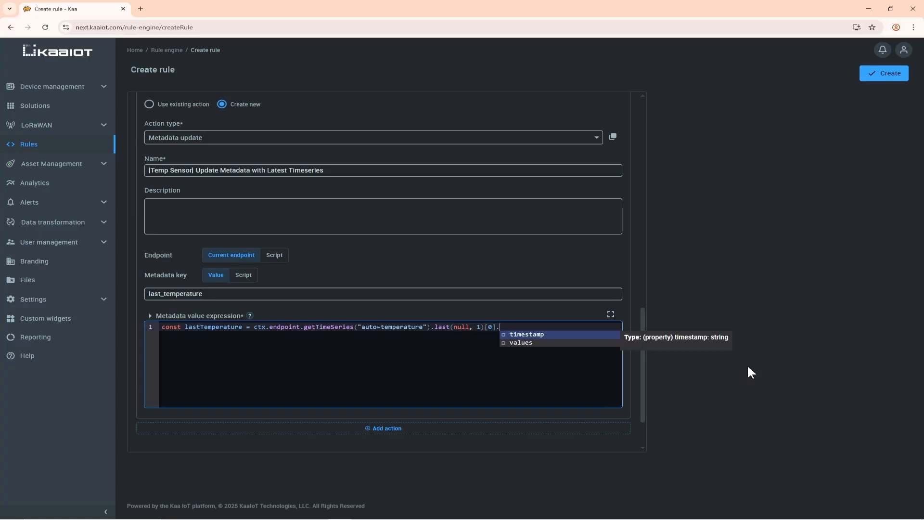
Complete the lastTemperature assignment with the data point's values.value property
{"action": "key", "text": "Down"}
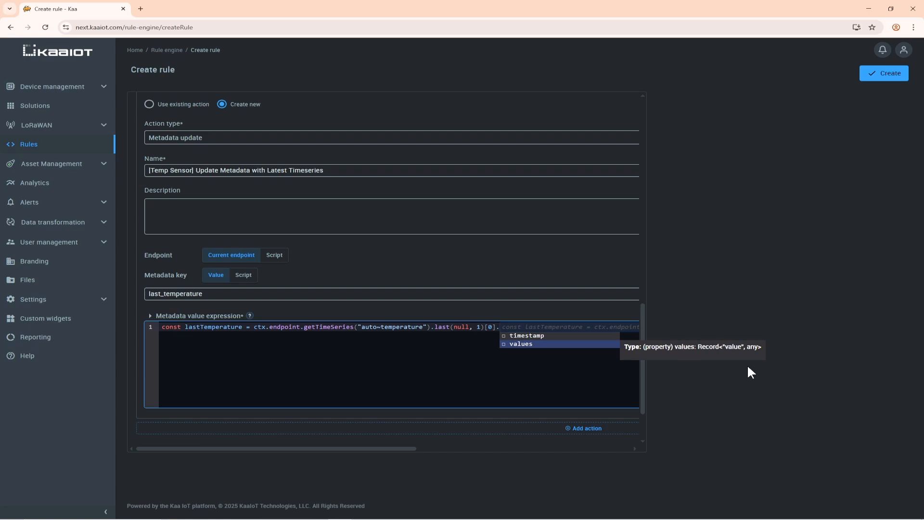
{"action": "key", "text": "Return"}
{"action": "type", "text": "."}
{"action": "key", "text": "Return"}
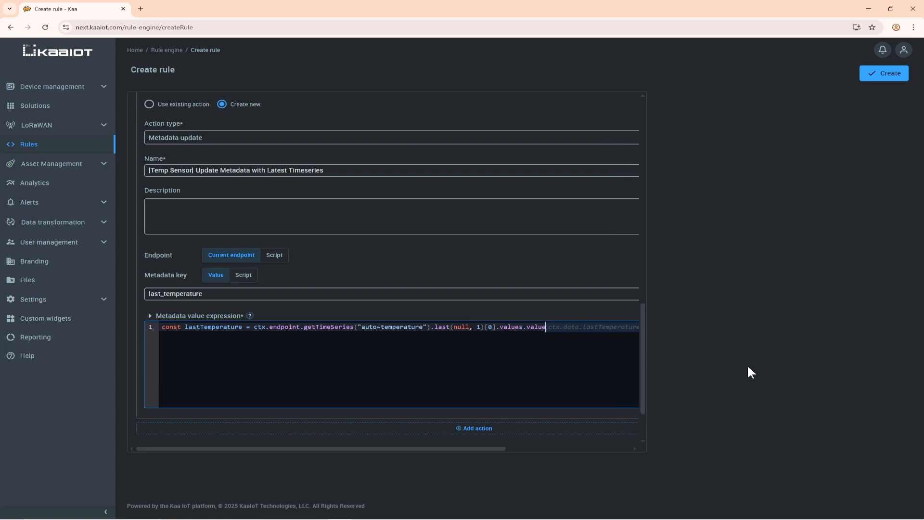
Add "return lastTemperature" as the expression's second line and create the rule
{"action": "key", "text": "Return"}
{"action": "type", "text": "return la"}
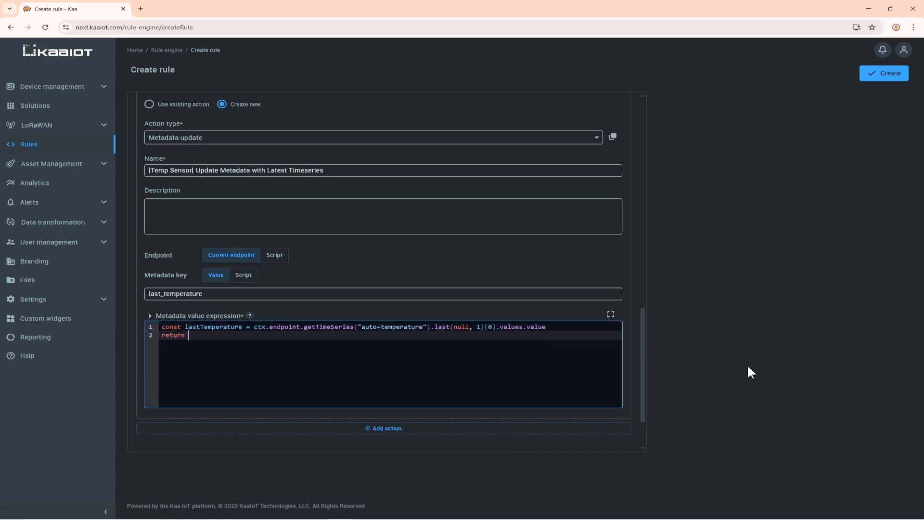
{"action": "key", "text": "Return"}
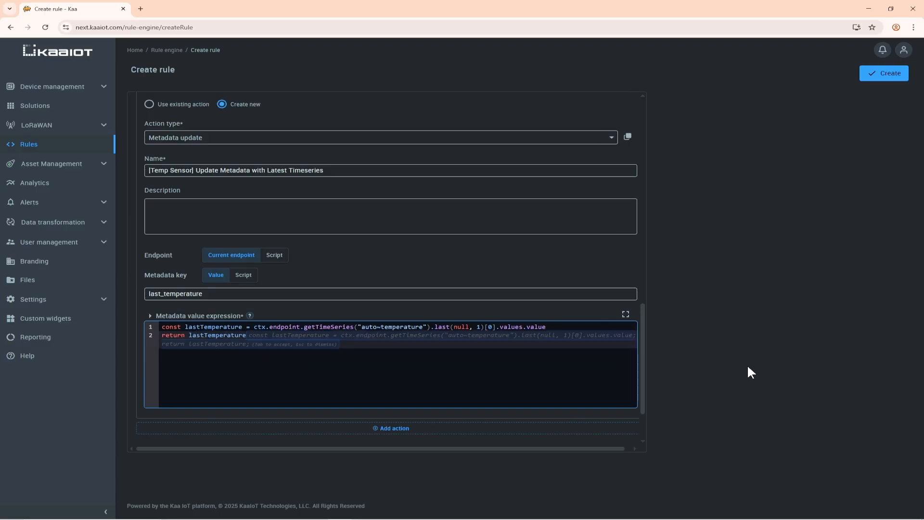
{"action": "left_click", "coordinate": [875, 73]}
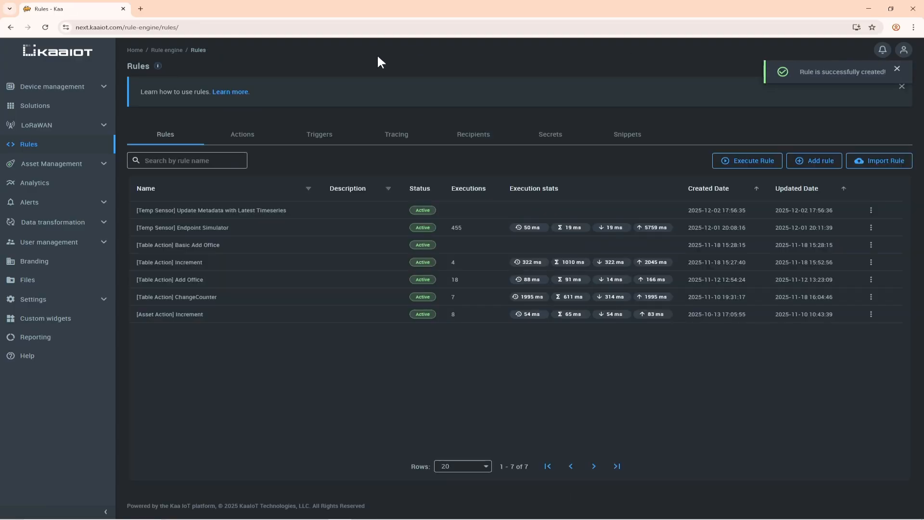
Open sensor1 from the device list and compare its last_temperature metadata with the latest auto~temperature point on the telemetry chart
{"action": "left_click", "coordinate": [87, 85]}
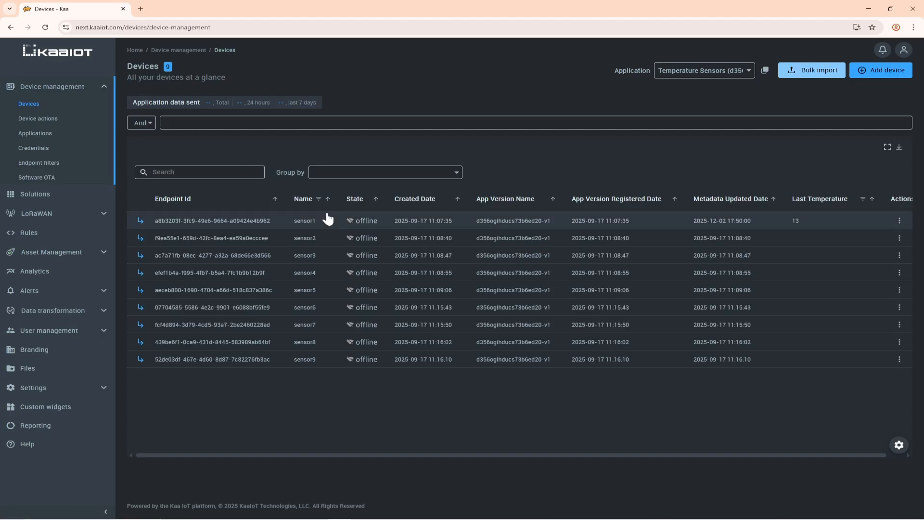
{"action": "left_click", "coordinate": [361, 219]}
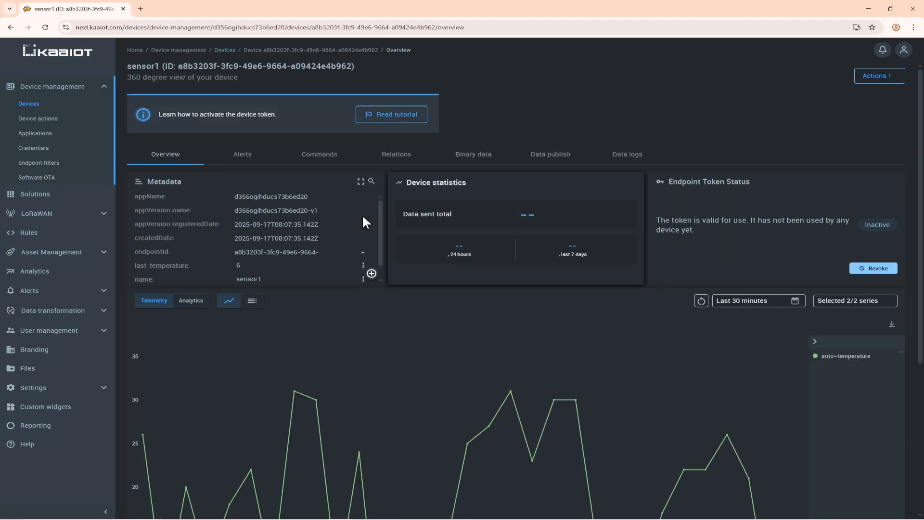
{"action": "scroll", "coordinate": [364, 218], "scroll_direction": "down", "scroll_amount": 1}
{"action": "scroll", "coordinate": [363, 217], "scroll_direction": "down", "scroll_amount": 1}
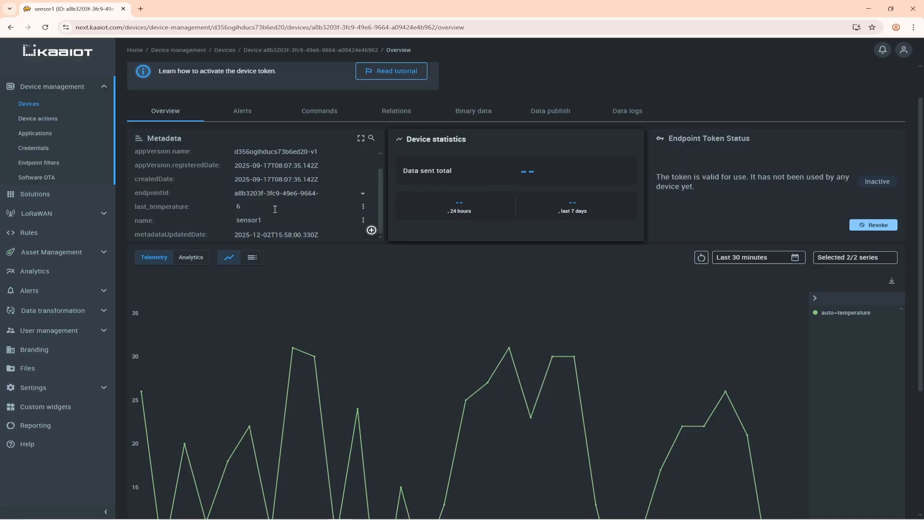
{"action": "scroll", "coordinate": [308, 217], "scroll_direction": "down", "scroll_amount": 1}
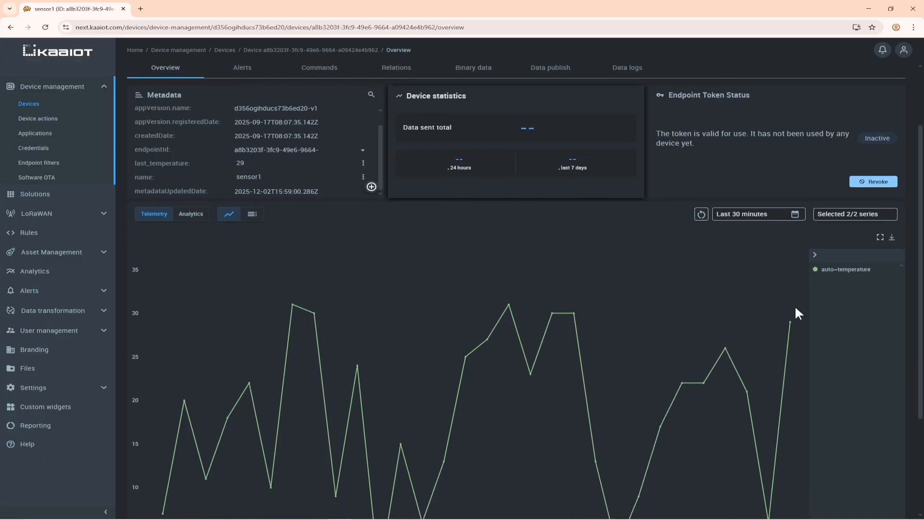
{"action": "mouse_move", "coordinate": [790, 322]}
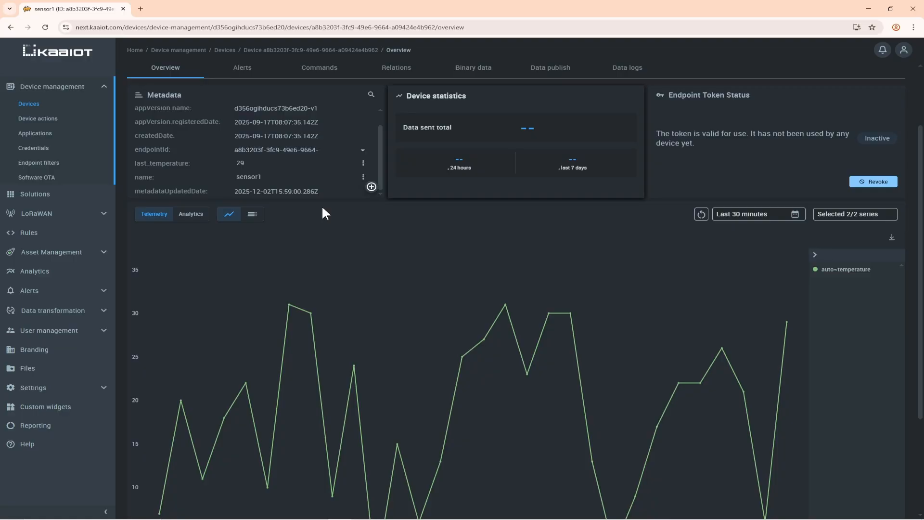
Open the rules in a split view beside sensor1's page, open "[Temp Sensor] Update Metadata with Latest Timeseries", and widen its pane
{"action": "right_click", "coordinate": [52, 239]}
{"action": "left_click", "coordinate": [111, 258]}
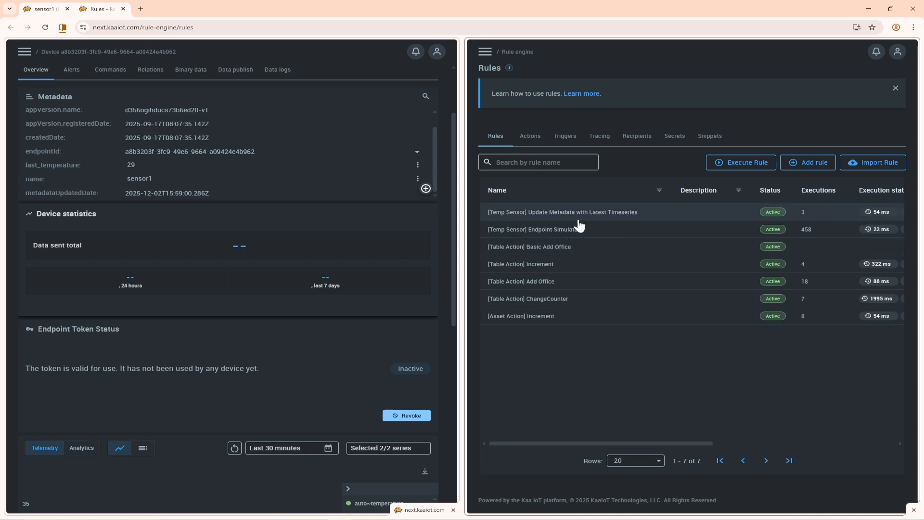
{"action": "left_click", "coordinate": [651, 212]}
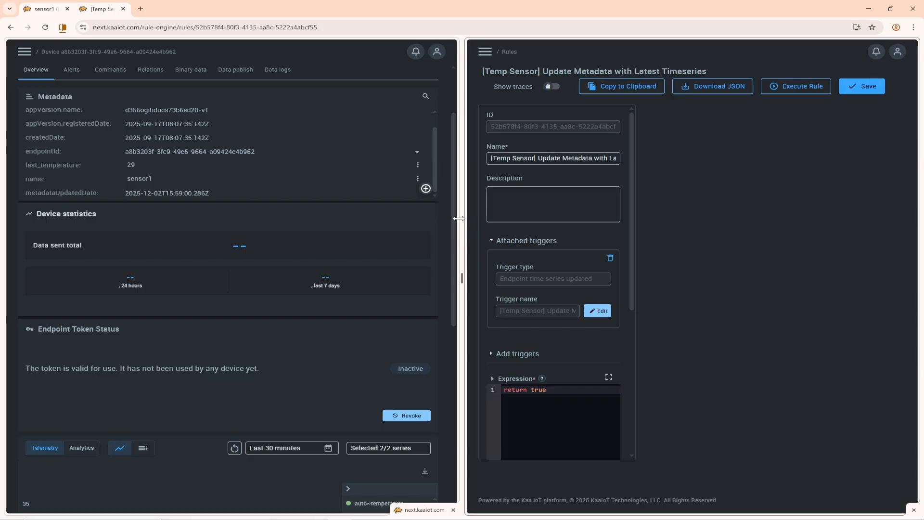
{"action": "left_click_drag", "start_coordinate": [458, 219], "coordinate": [438, 217]}
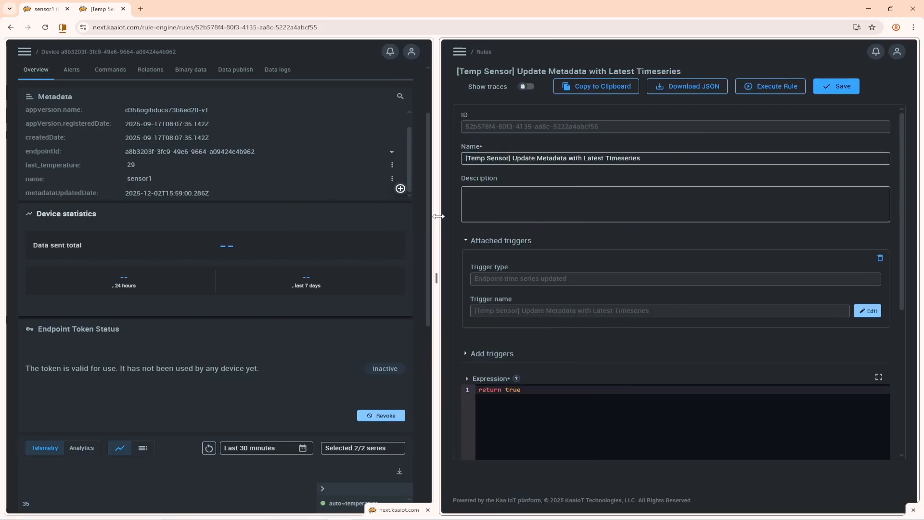
Turn on traces for the rule and bring the trace table into view alongside sensor1's metadata
{"action": "left_click", "coordinate": [529, 87]}
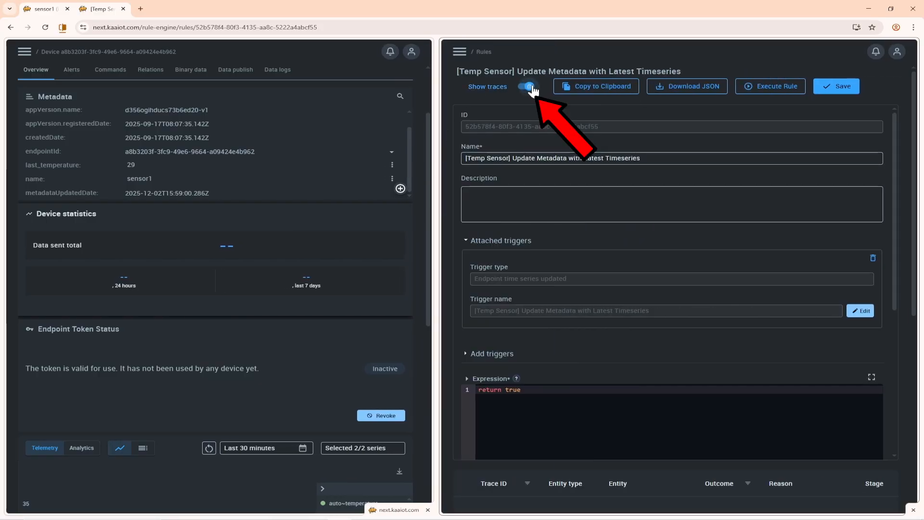
{"action": "left_click_drag", "start_coordinate": [892, 159], "coordinate": [904, 330]}
{"action": "scroll", "coordinate": [770, 390], "scroll_direction": "down", "scroll_amount": 5}
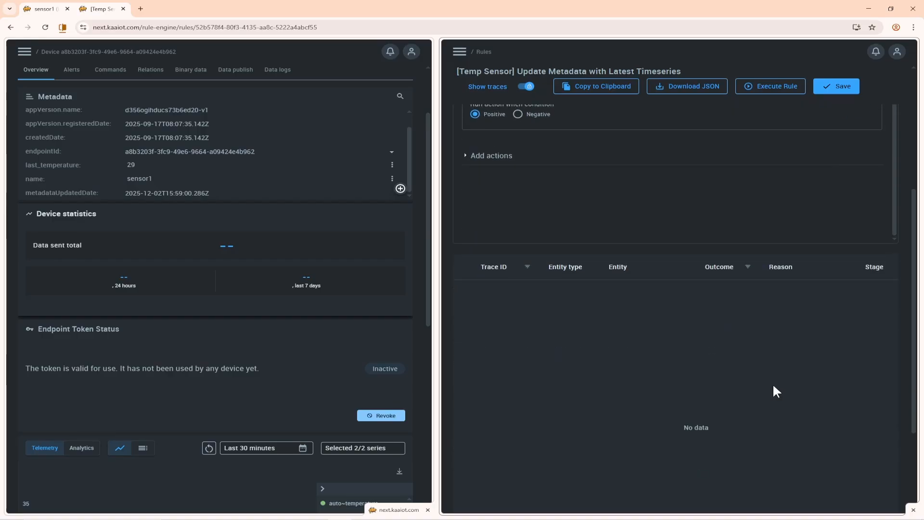
{"action": "scroll", "coordinate": [774, 388], "scroll_direction": "down", "scroll_amount": 2}
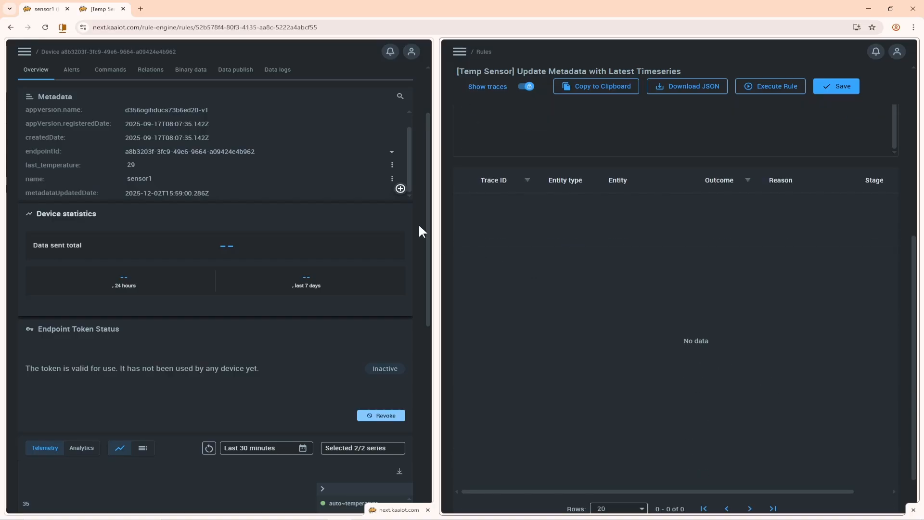
{"action": "left_click_drag", "start_coordinate": [427, 224], "coordinate": [422, 195]}
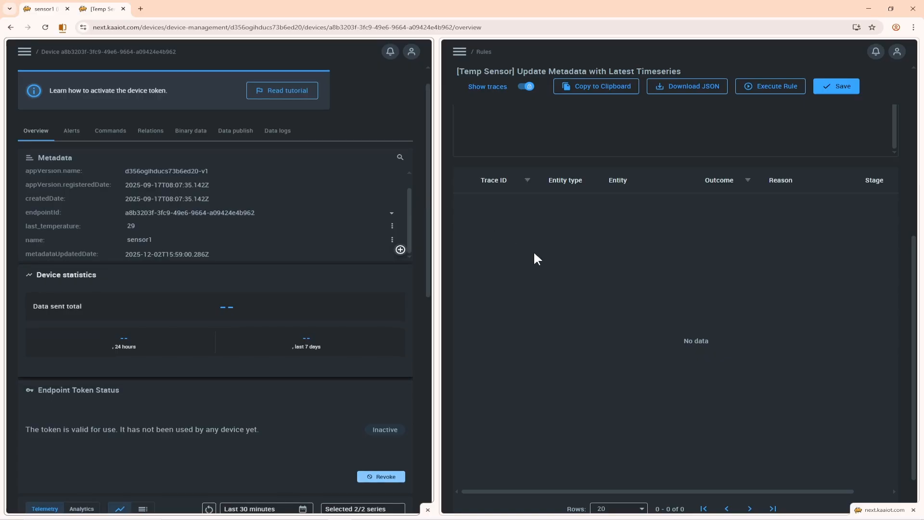
{"action": "scroll", "coordinate": [534, 253], "scroll_direction": "down", "scroll_amount": 1}
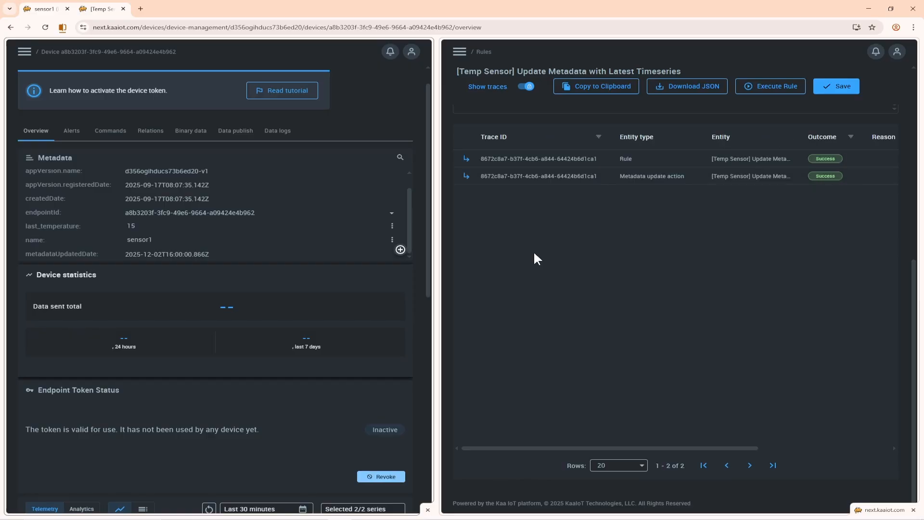
Examine the trace details of the rule and of its metadata update action, closing each after viewing
{"action": "left_click", "coordinate": [620, 159]}
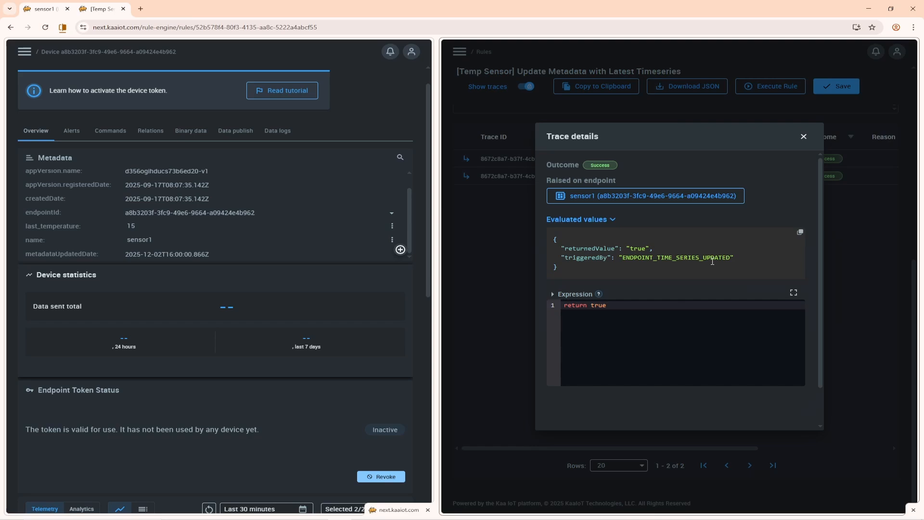
{"action": "left_click", "coordinate": [835, 221]}
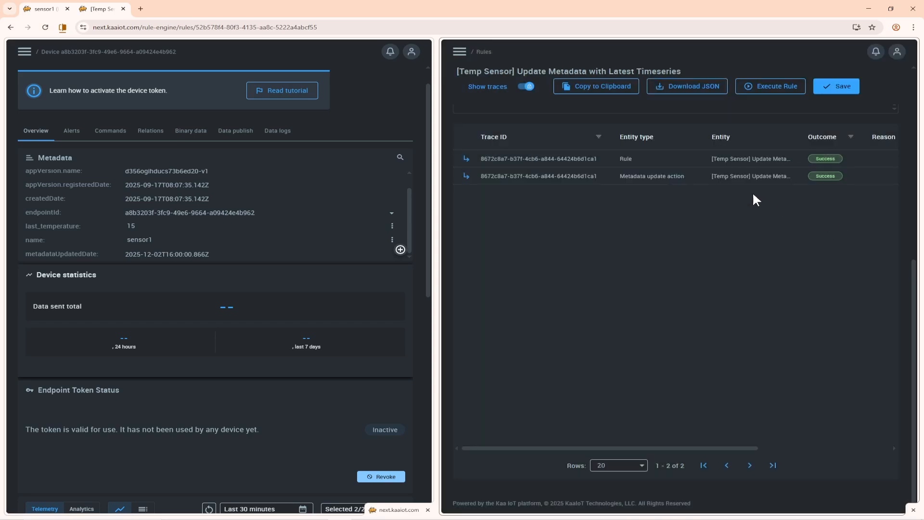
{"action": "left_click", "coordinate": [706, 177]}
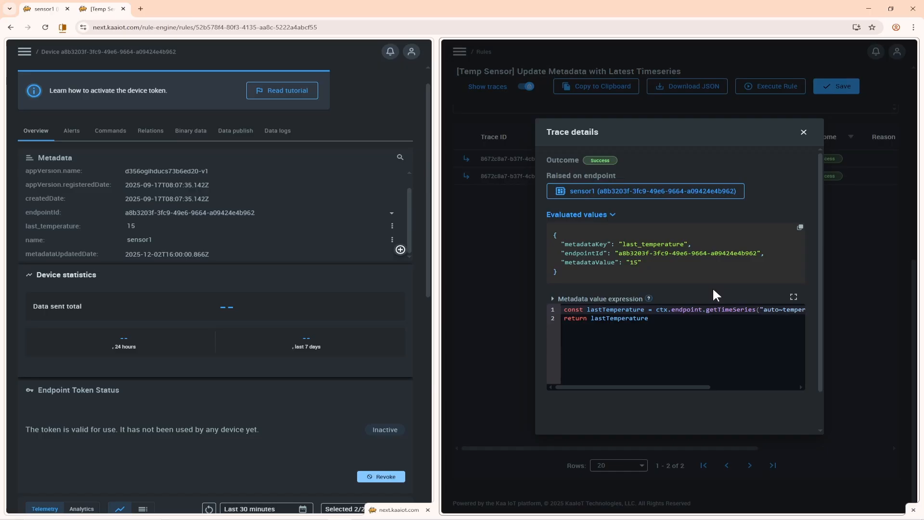
{"action": "left_click", "coordinate": [847, 254]}
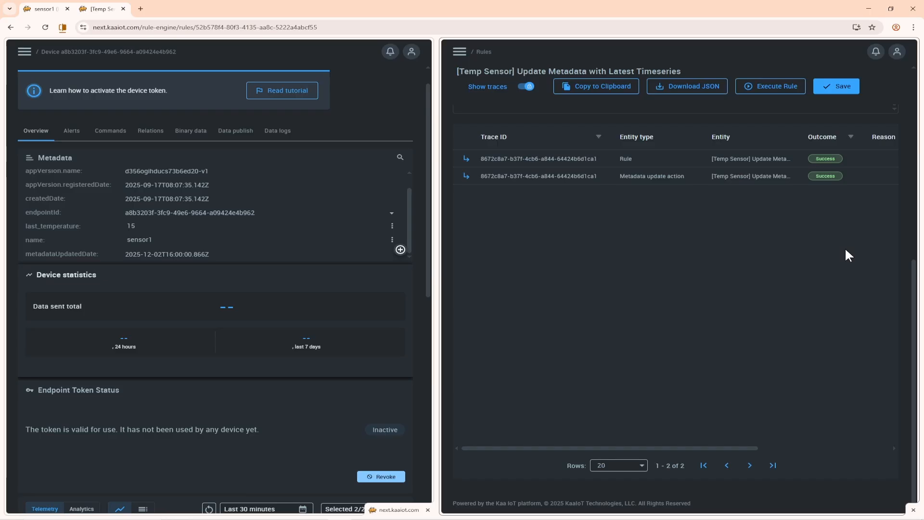